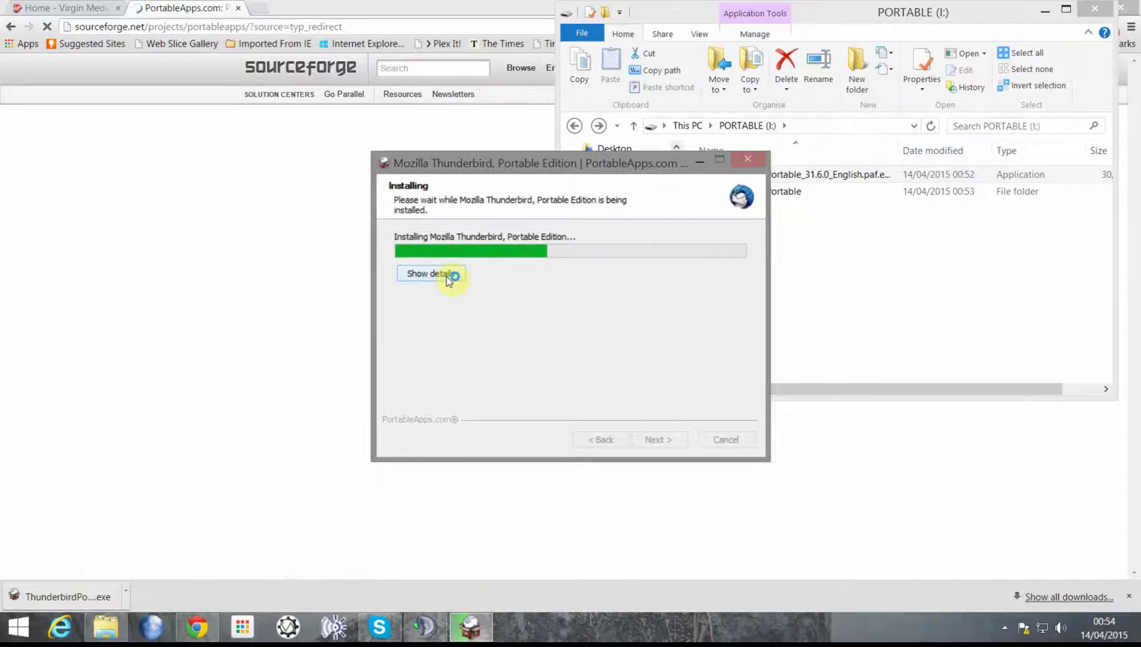
Step: Close the PortableApps download page in Chrome and return to the installer
click(311, 7)
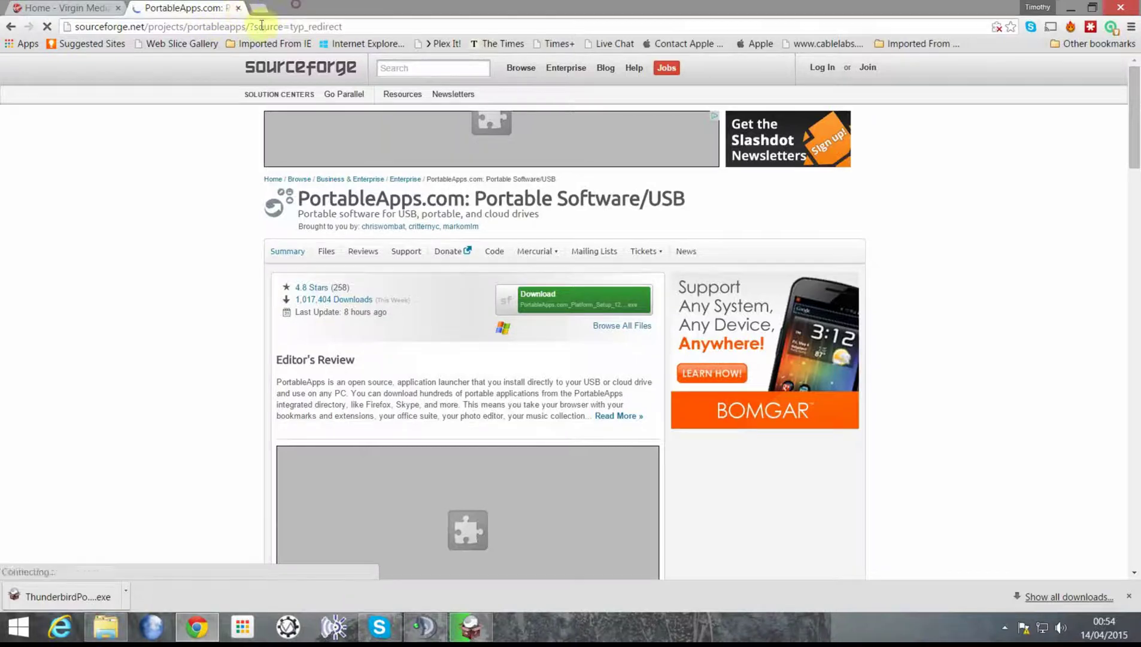
click(242, 7)
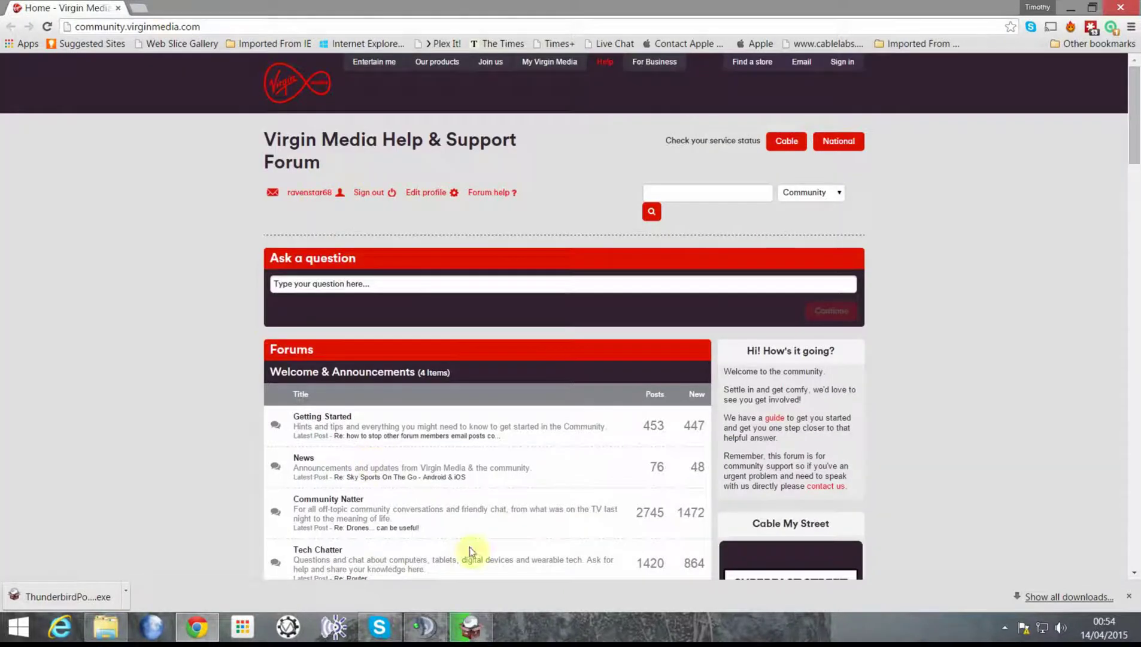
click(471, 627)
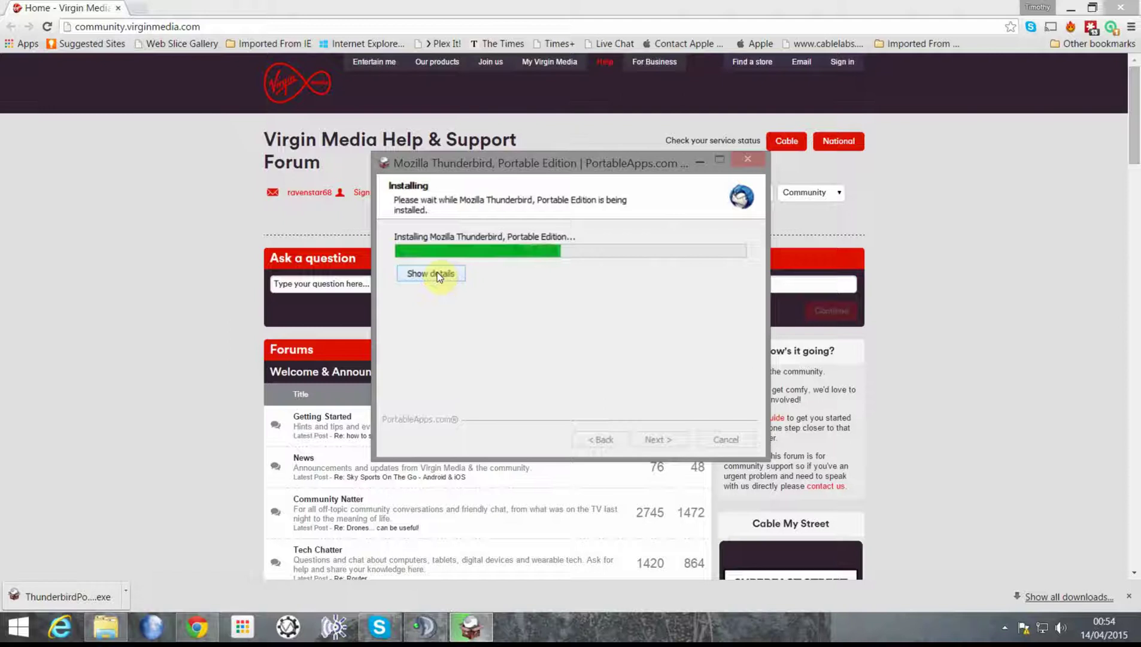
Step: Show the extraction details, finish the Thunderbird Portable install without running it, and minimise Chrome
click(437, 273)
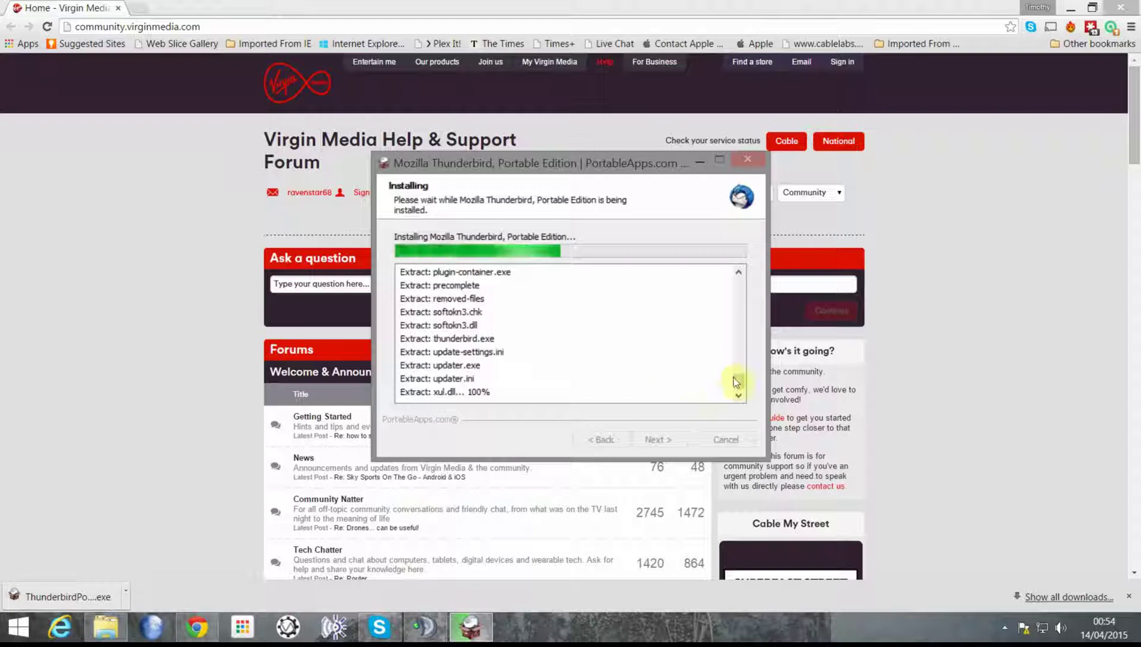
drag(738, 381, 739, 334)
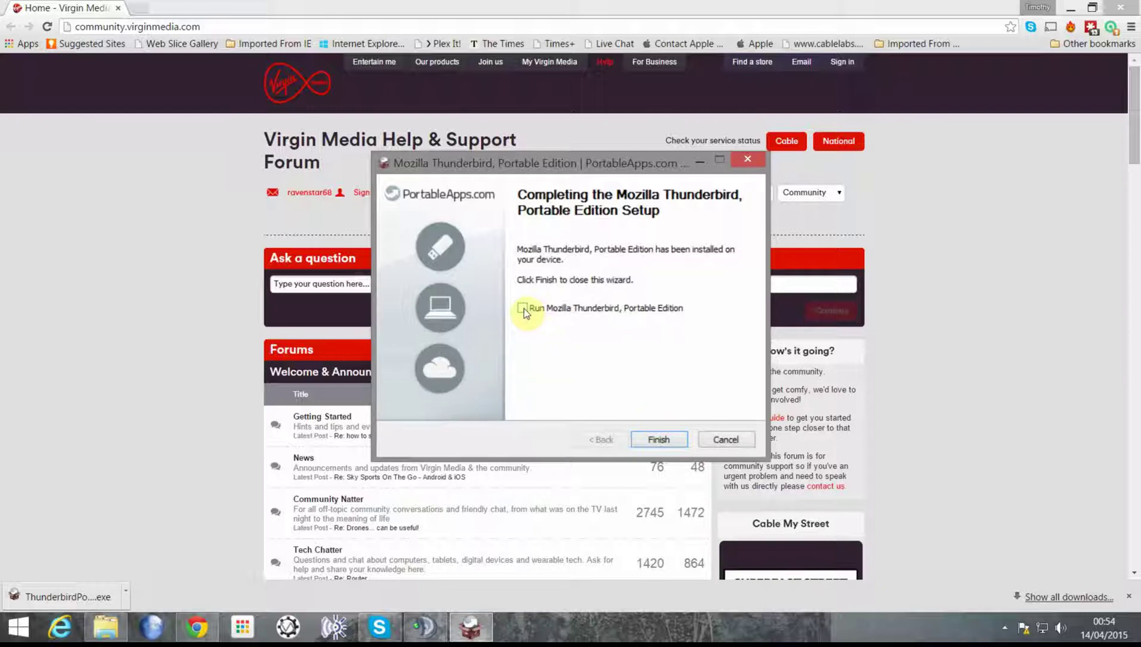
click(726, 439)
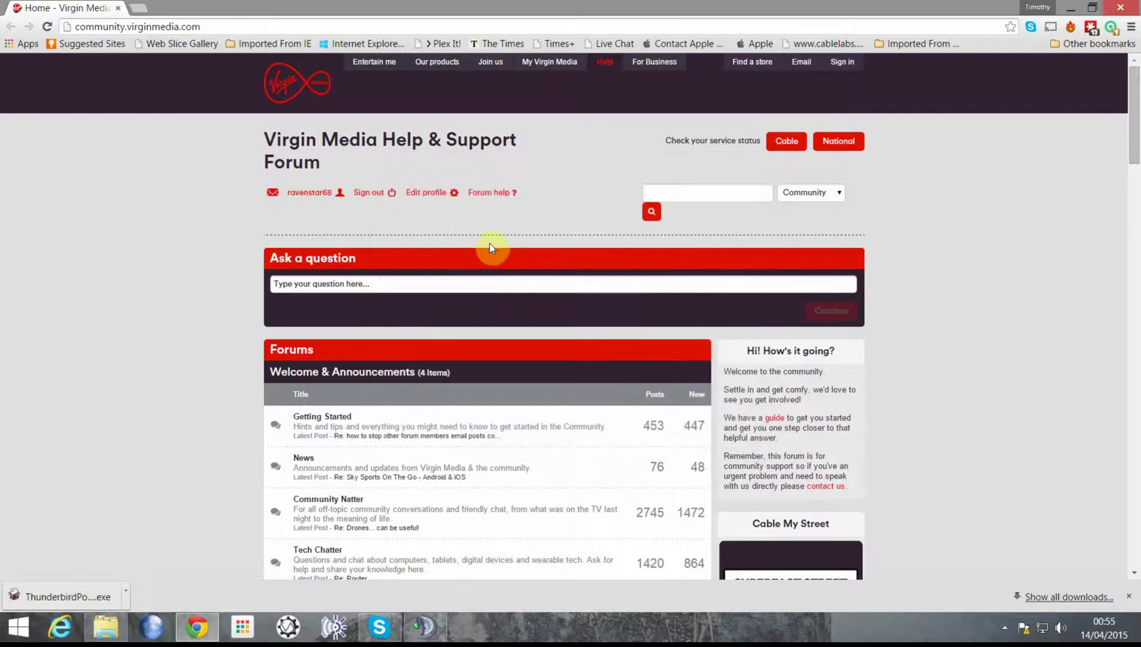
click(1073, 10)
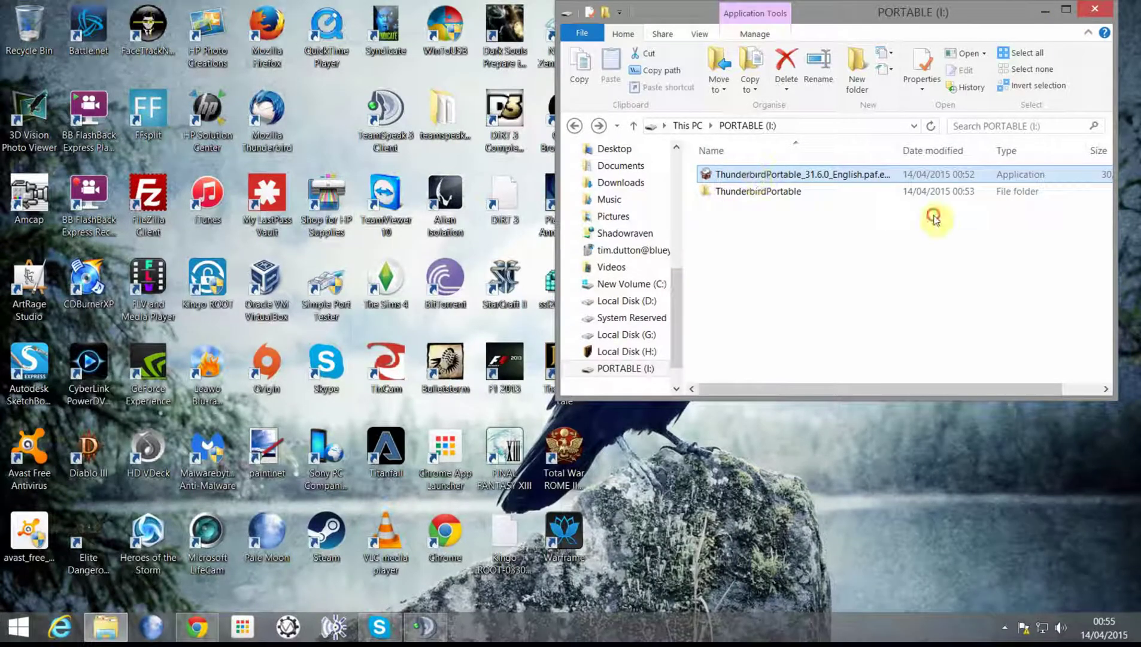
Step: Permanently delete the Thunderbird Portable installer from the drive
drag(751, 179, 705, 178)
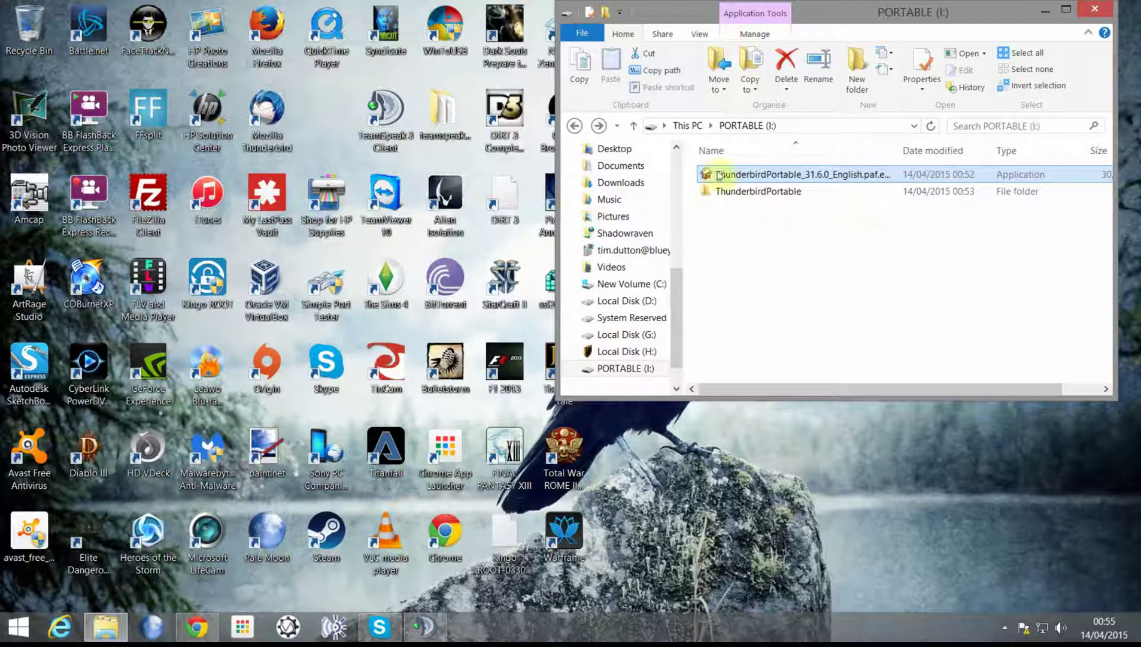
key(Delete)
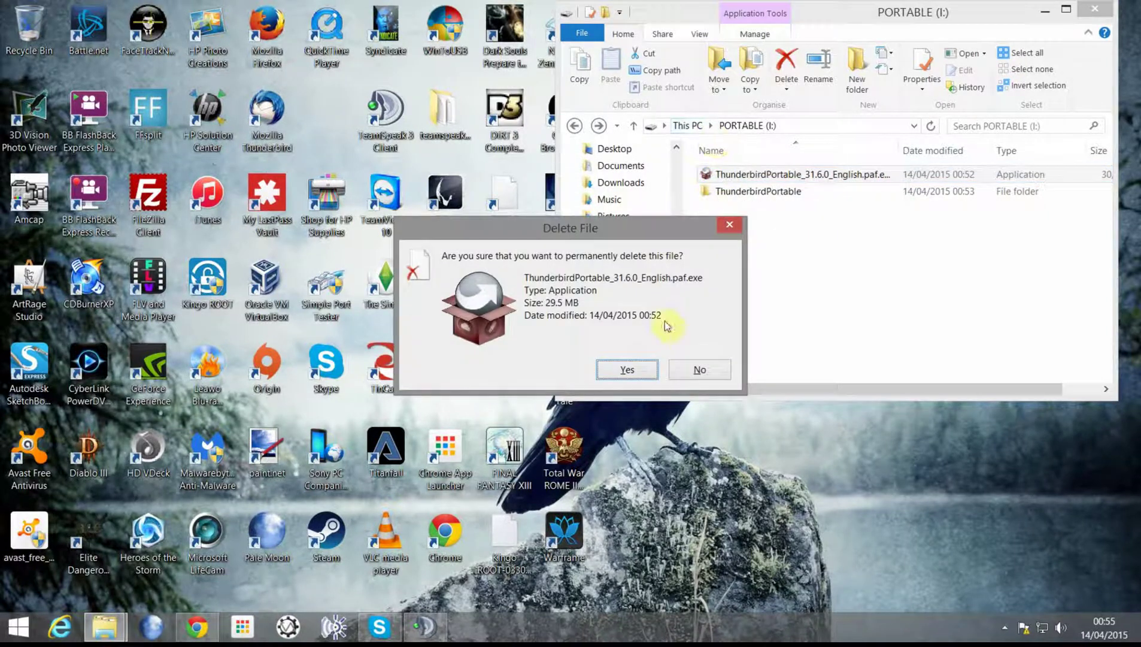
click(630, 368)
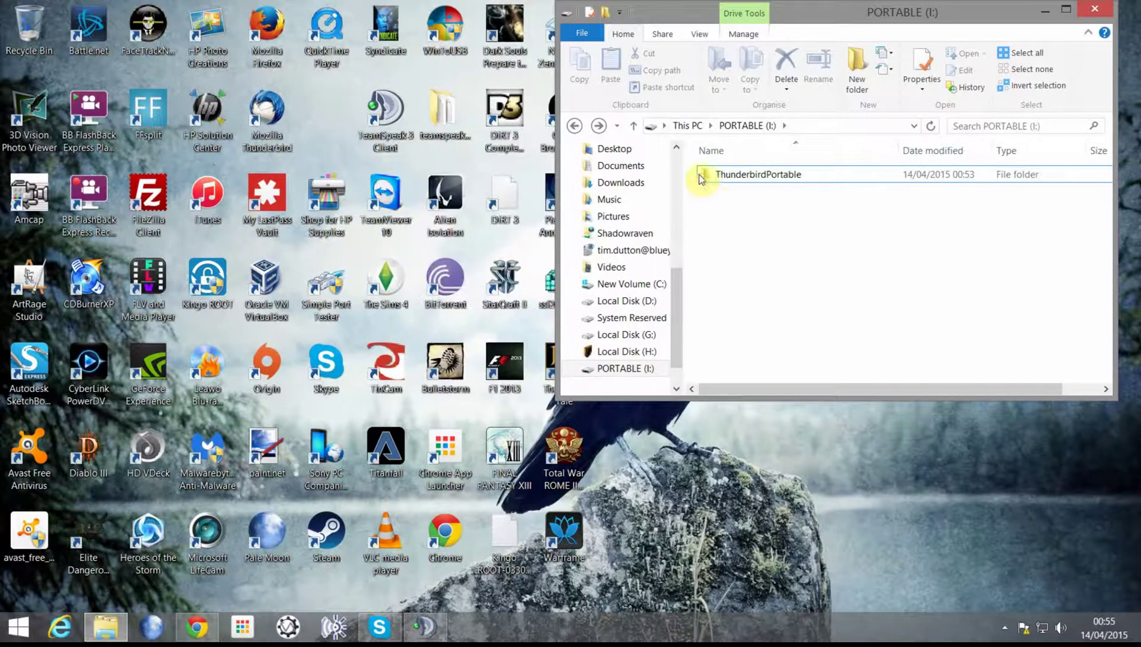
Step: Open the ThunderbirdPortable folder and launch ThunderbirdPortable.exe
click(704, 180)
double_click(704, 179)
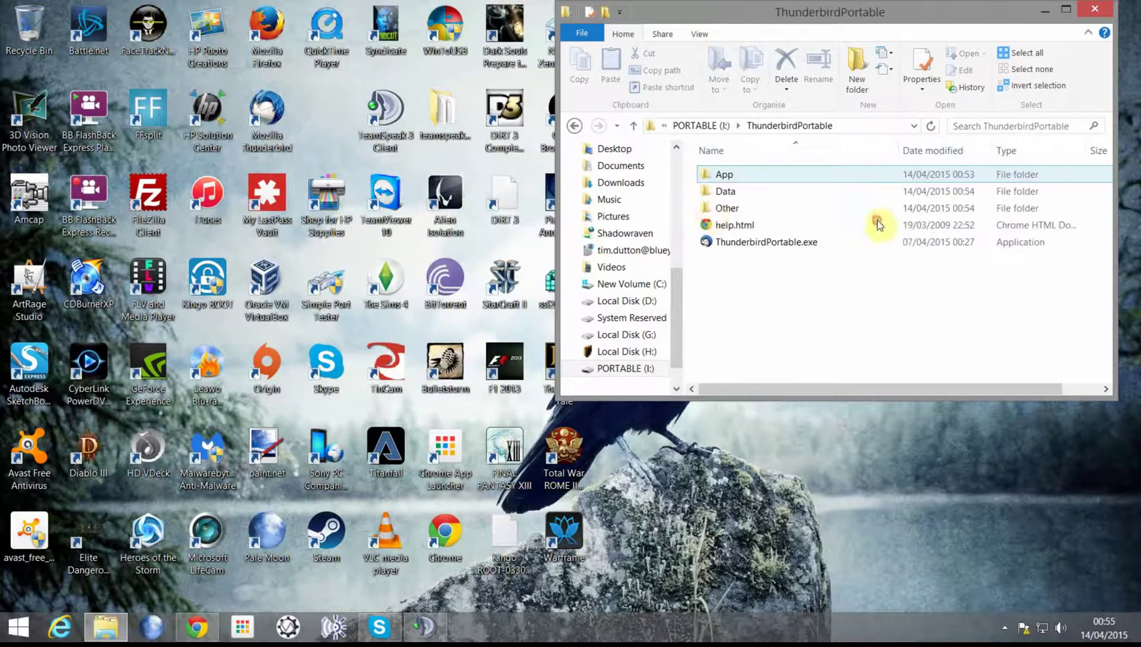
double_click(739, 247)
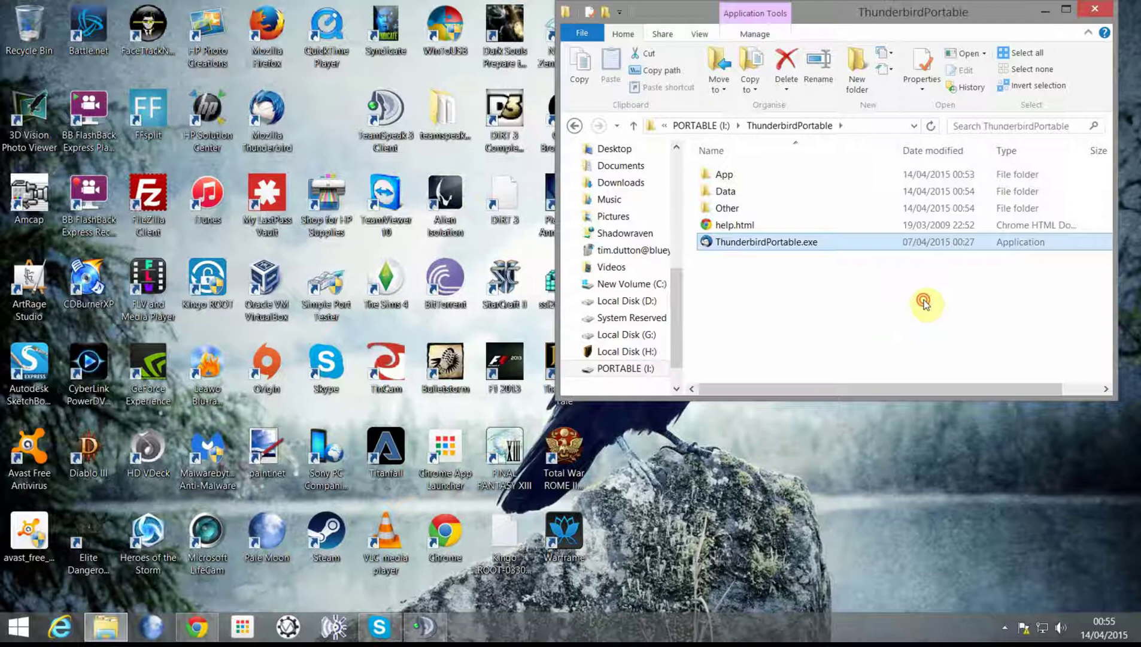
click(751, 233)
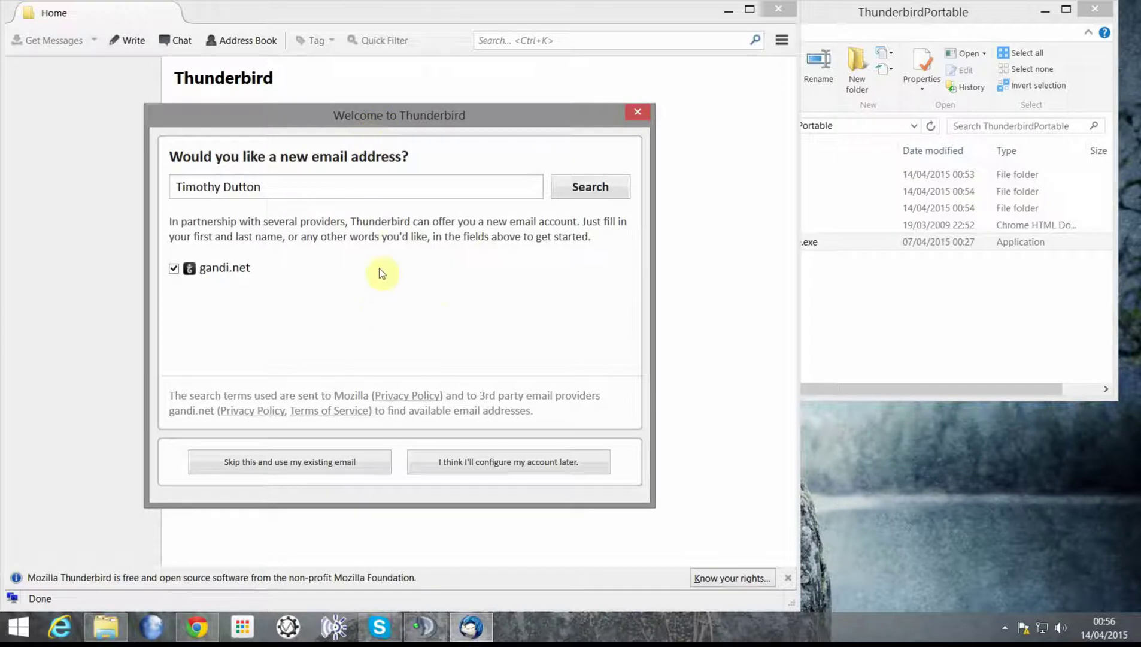
Step: Choose to use an existing address and enter the user's blueyonder.co.uk e-mail address
click(281, 468)
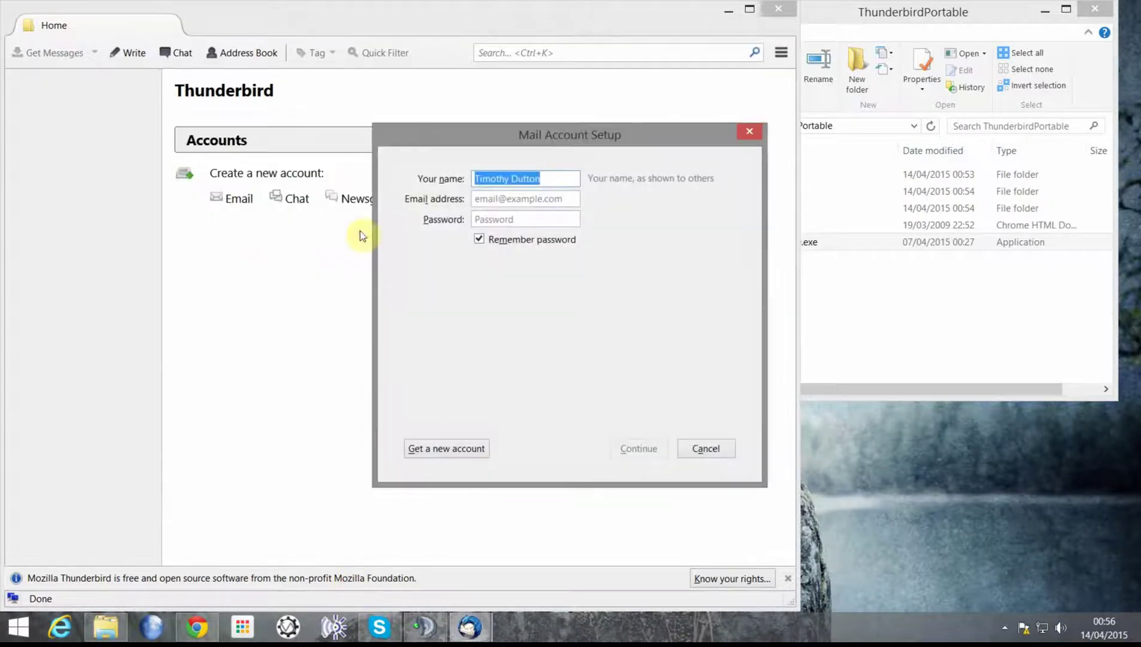
click(509, 202)
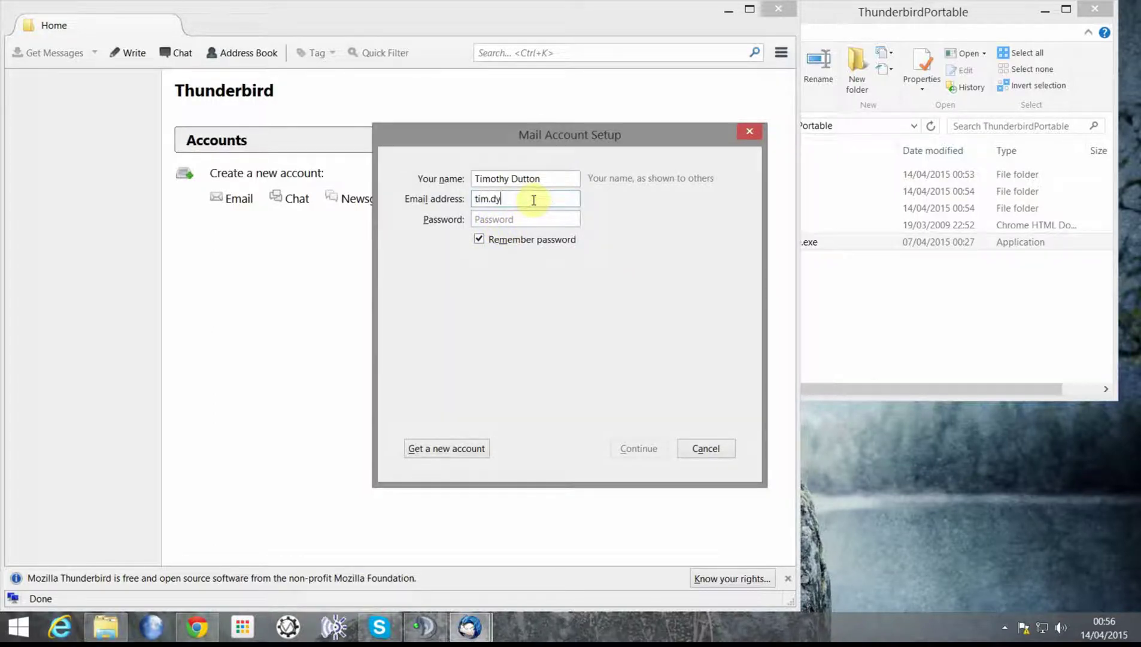
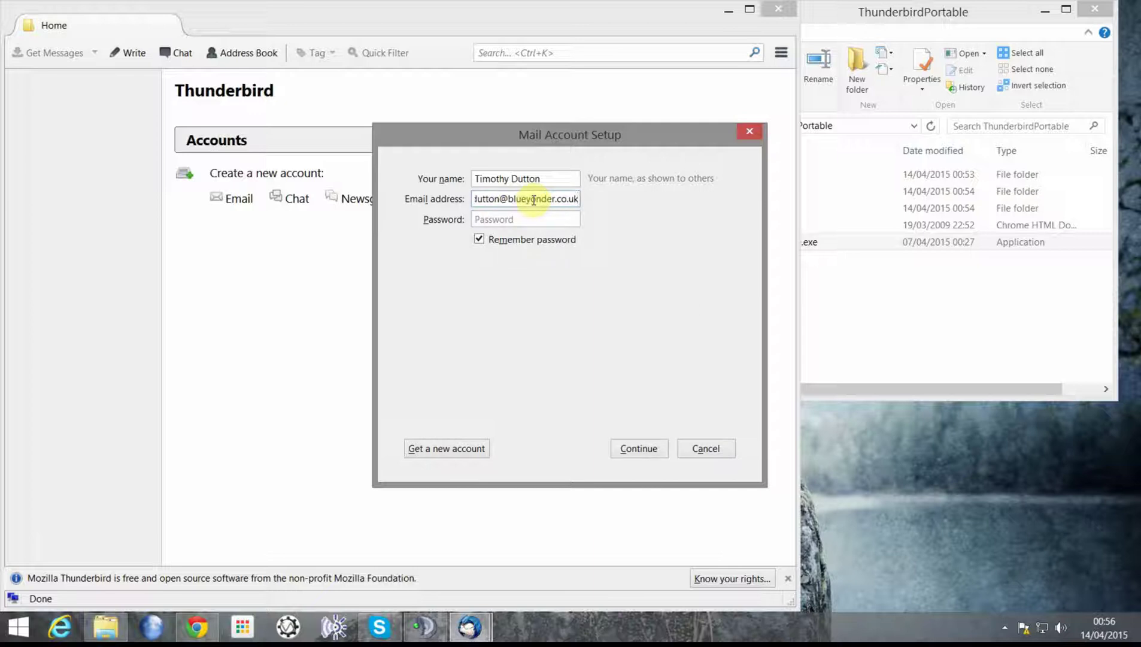
key(Tab)
Step: Enter the account password and let Thunderbird look up the server configuration
text(***)
key(BackSpace)
key(BackSpace)
key(BackSpace)
text(*********)
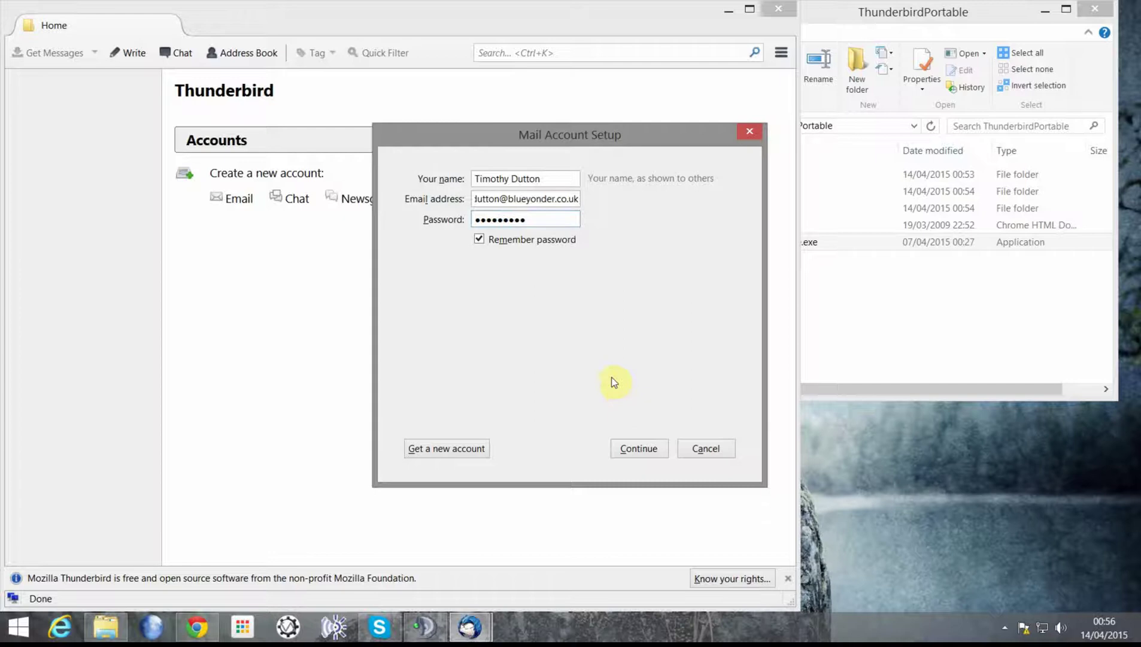
click(647, 448)
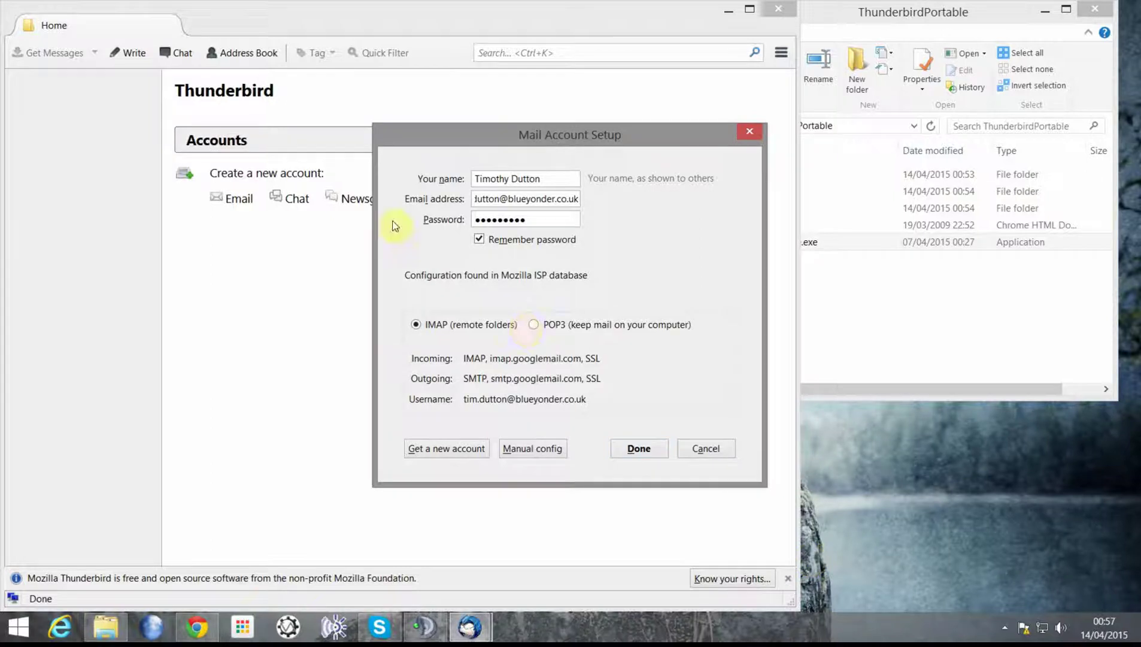
Step: Switch to manual configuration and set the incoming server to imap.virginmedia.com
click(533, 449)
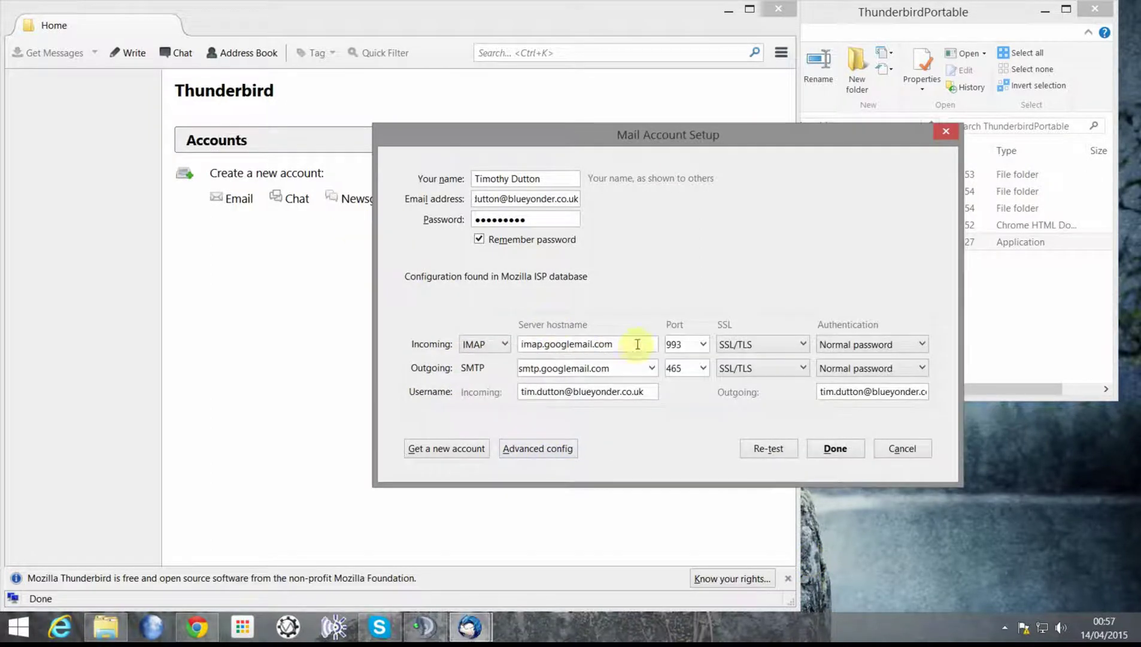
drag(636, 345, 506, 345)
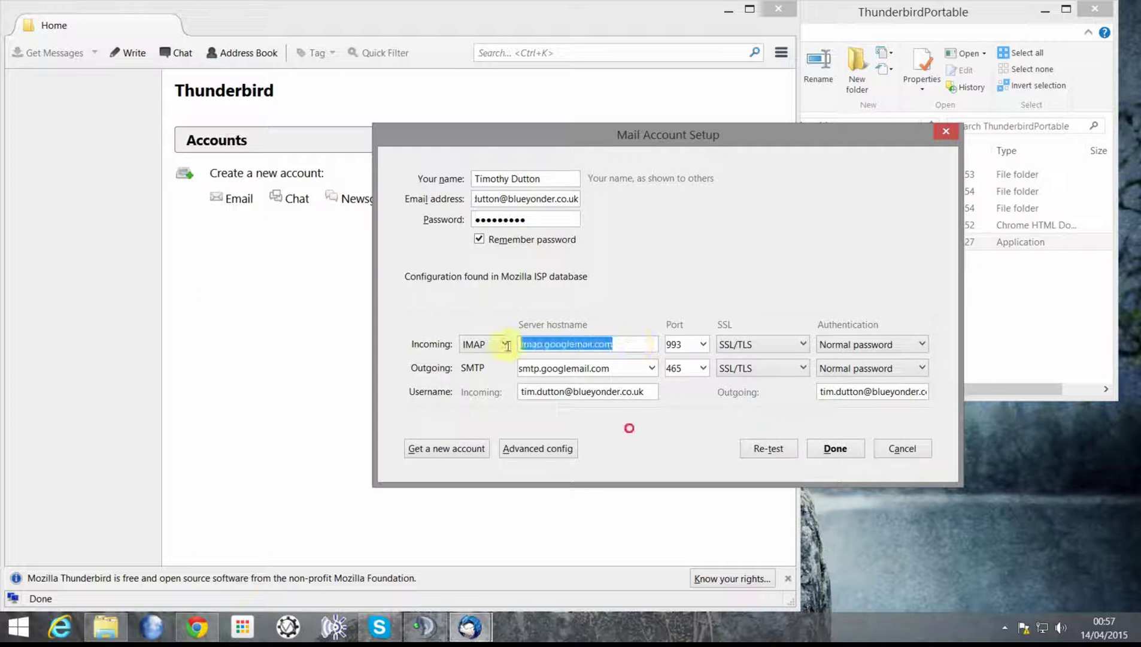
text(im)
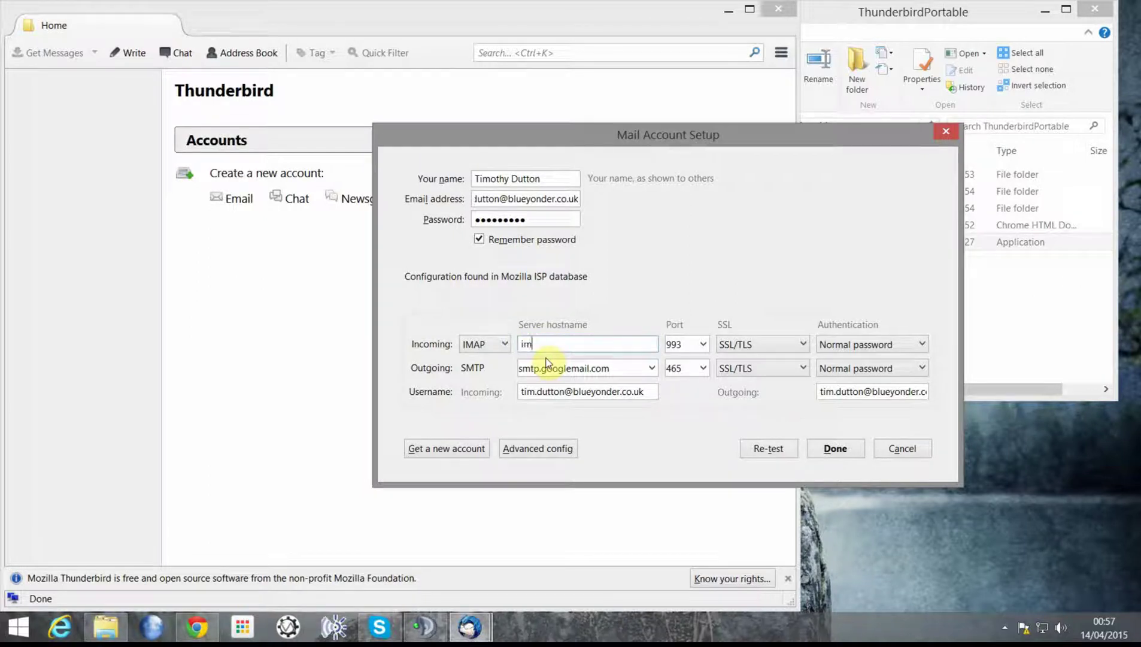
text(ap.blueyonder)
text(.)
key(BackSpace)
key(BackSpace)
key(BackSpace)
key(BackSpace)
key(BackSpace)
key(BackSpace)
key(BackSpace)
key(BackSpace)
key(BackSpace)
key(BackSpace)
key(BackSpace)
key(BackSpace)
key(BackSpace)
key(BackSpace)
key(BackSpace)
key(BackSpace)
text(imap.virginmedia.com)
key(Tab)
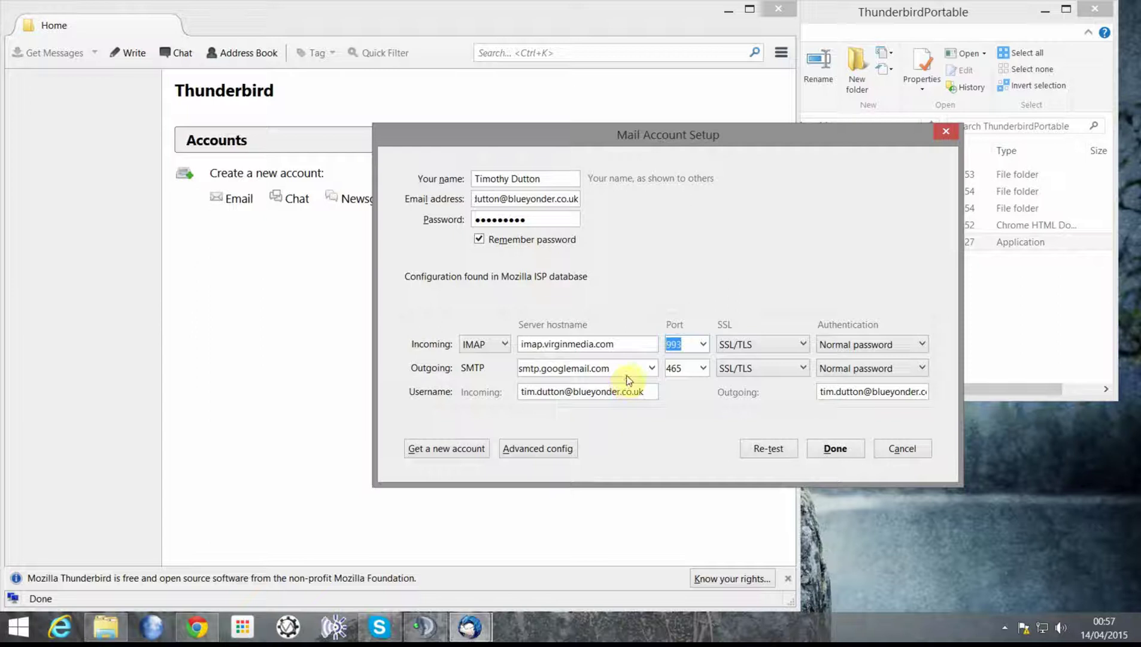
Step: Set the outgoing server hostname to smtp.virginmedia.com
drag(628, 367, 488, 366)
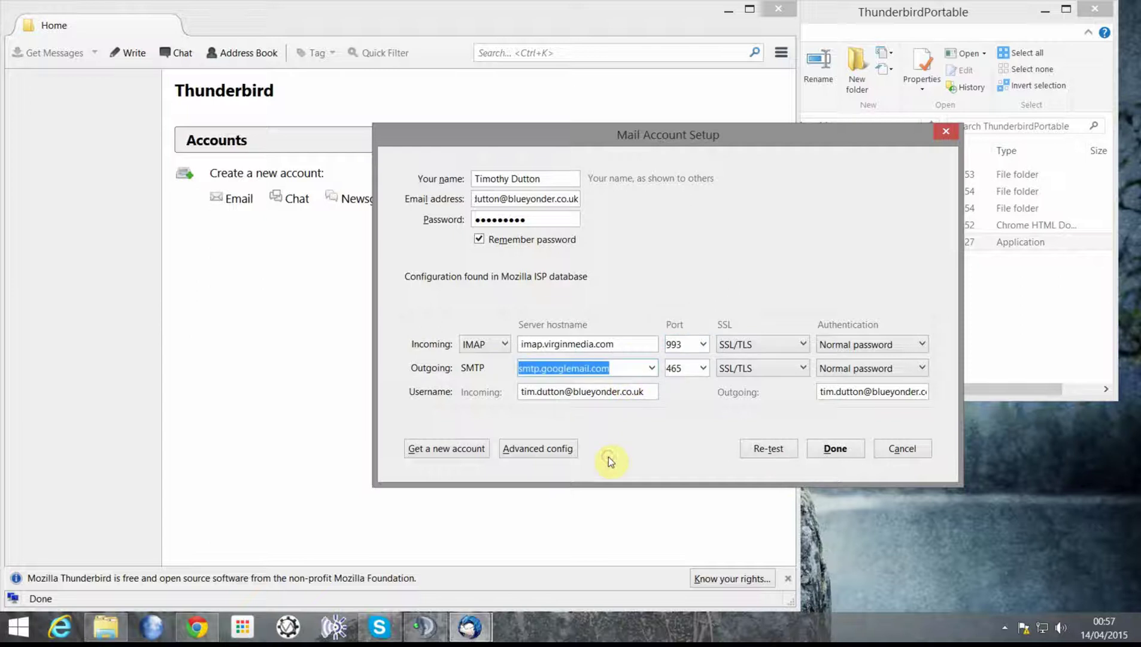
text(smtp.v)
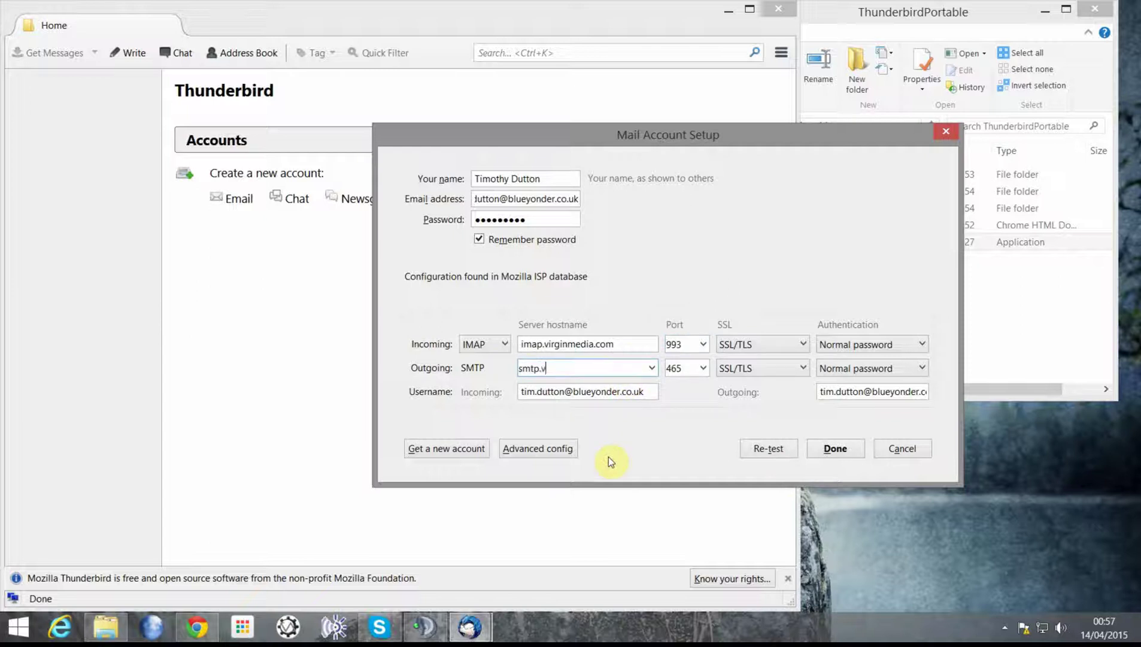
text(irginmedia.com)
click(688, 346)
Step: Re-test the Virgin Media IMAP and SMTP settings and create the account
click(769, 449)
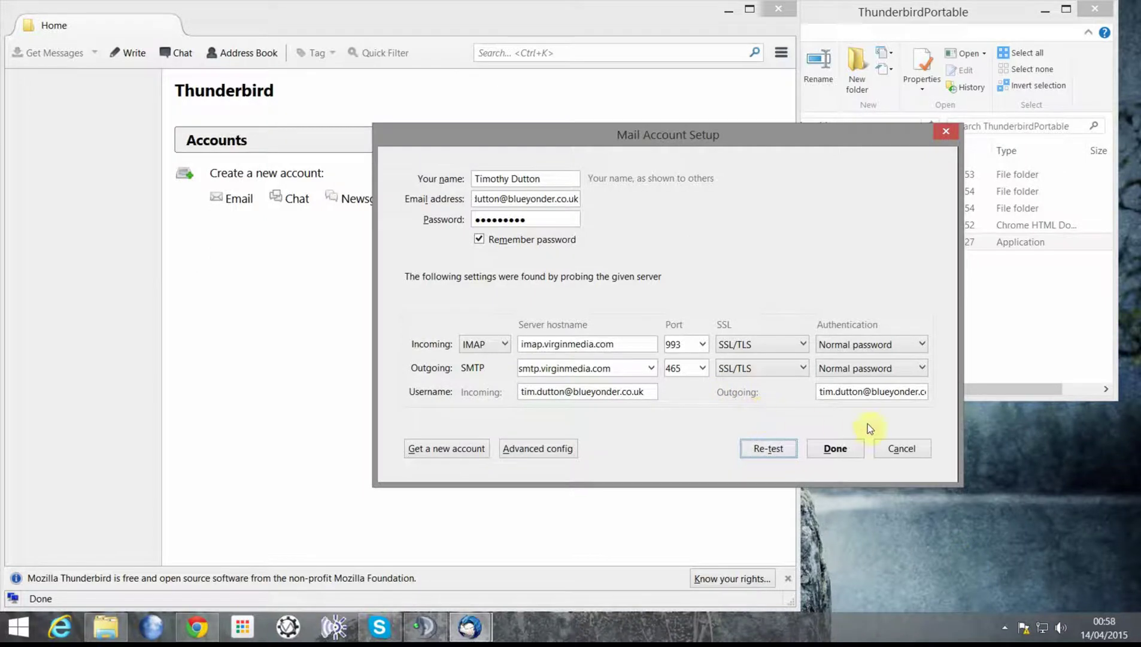
click(836, 450)
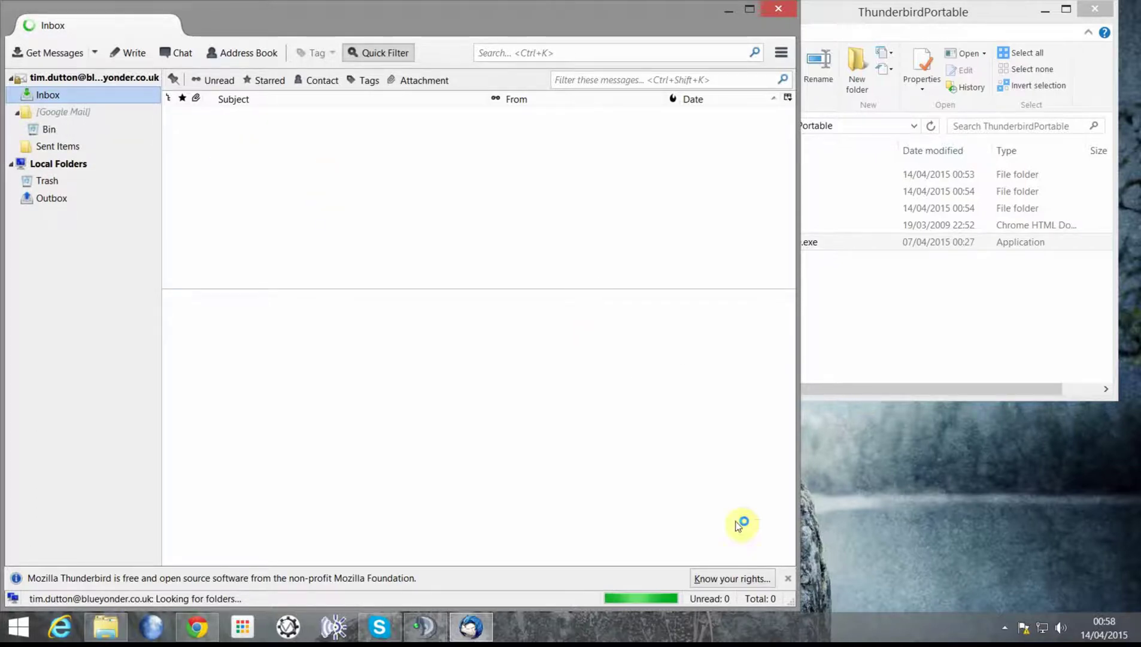
Step: Dismiss the notice bar and open the new account's Inbox to start downloading messages
click(788, 576)
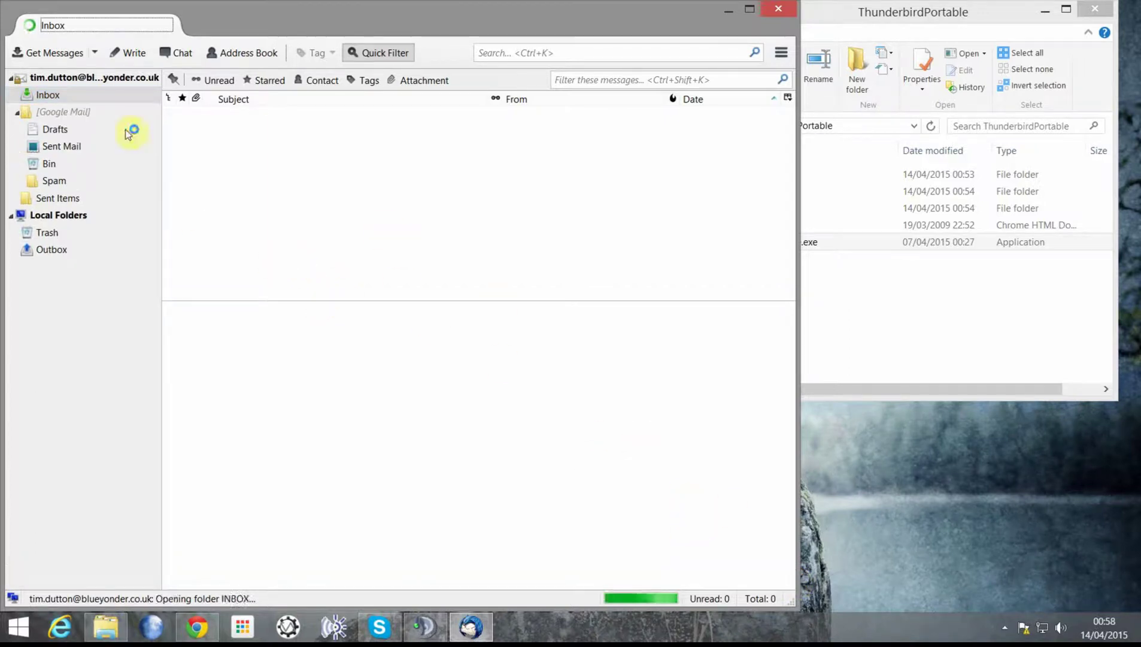
click(53, 96)
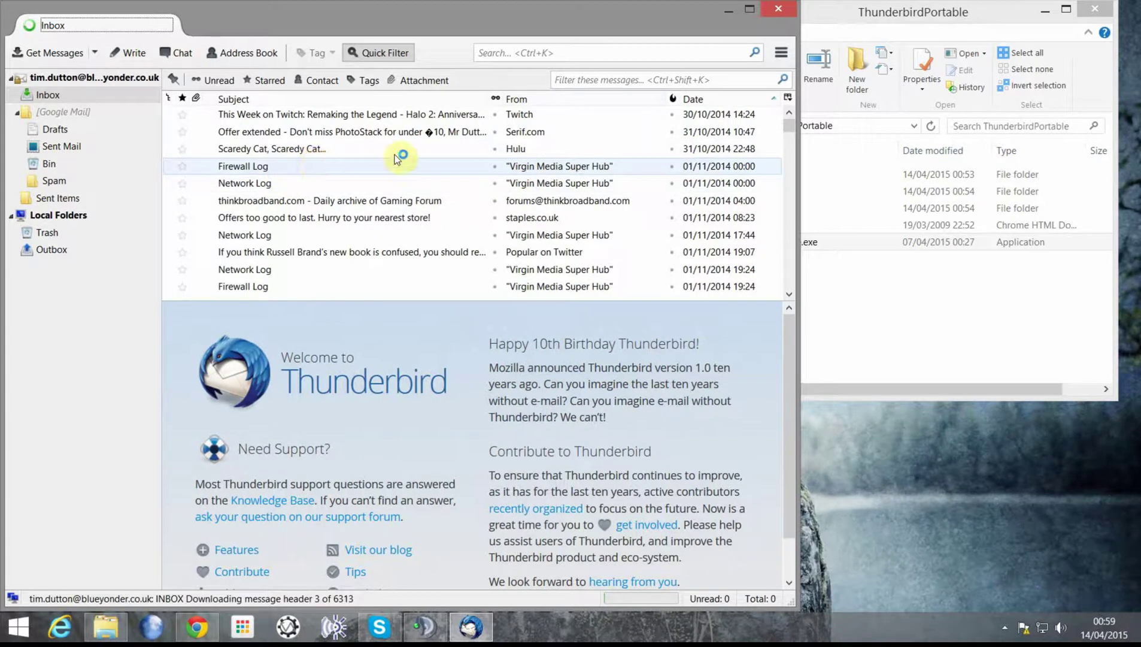
Step: Close Thunderbird and show the hidden system tray icons
click(786, 11)
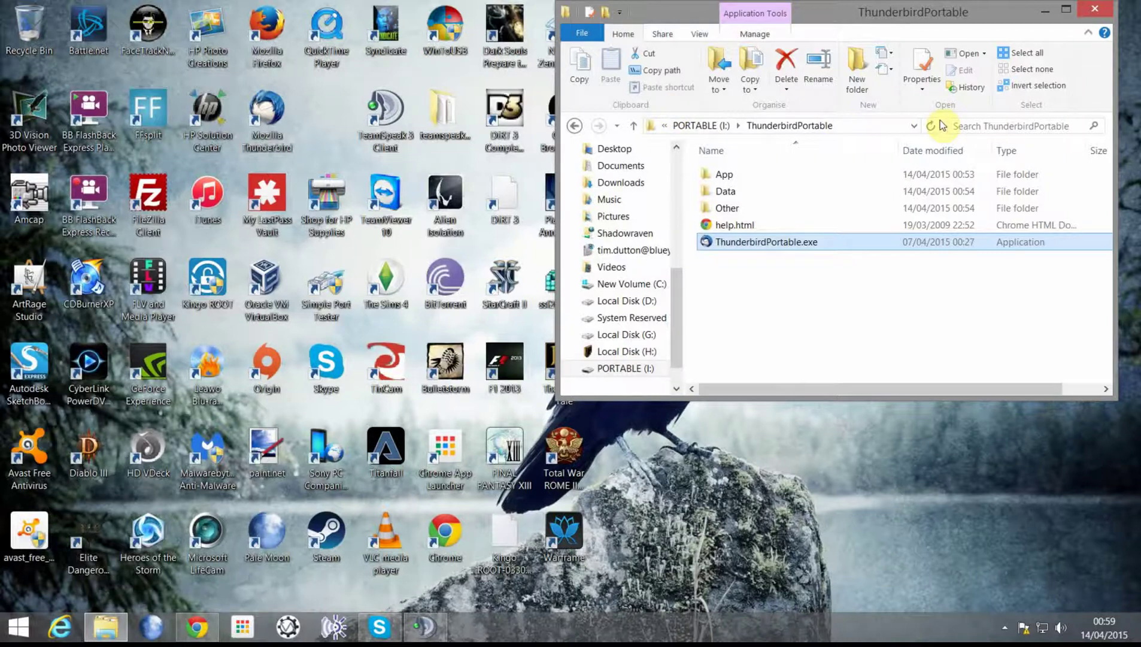
click(1004, 627)
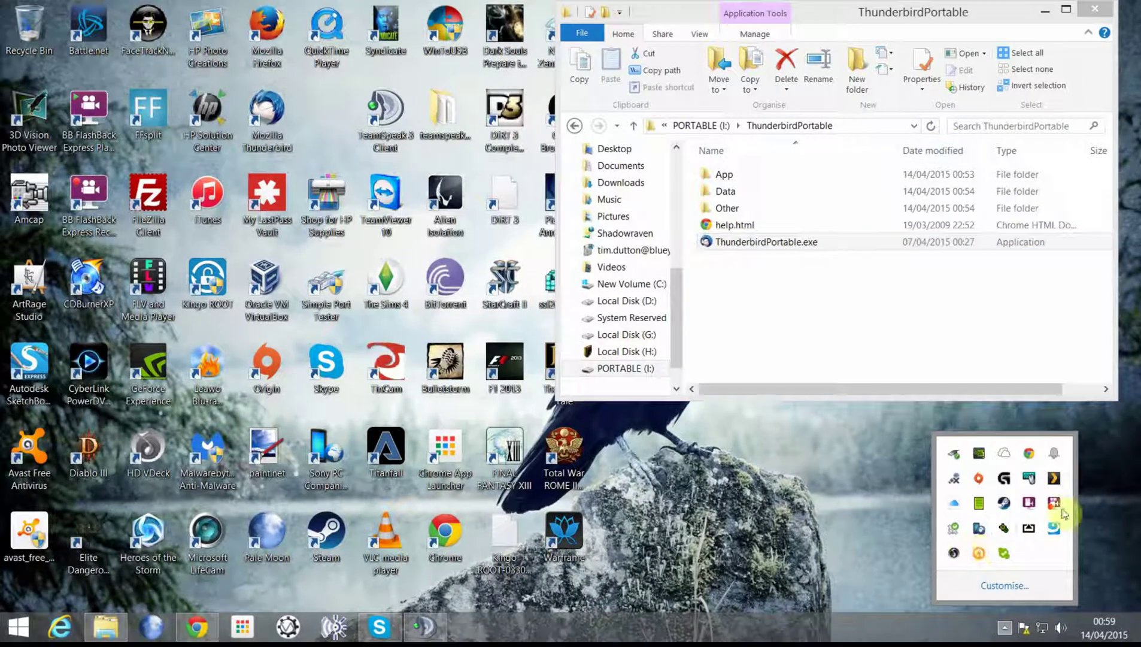